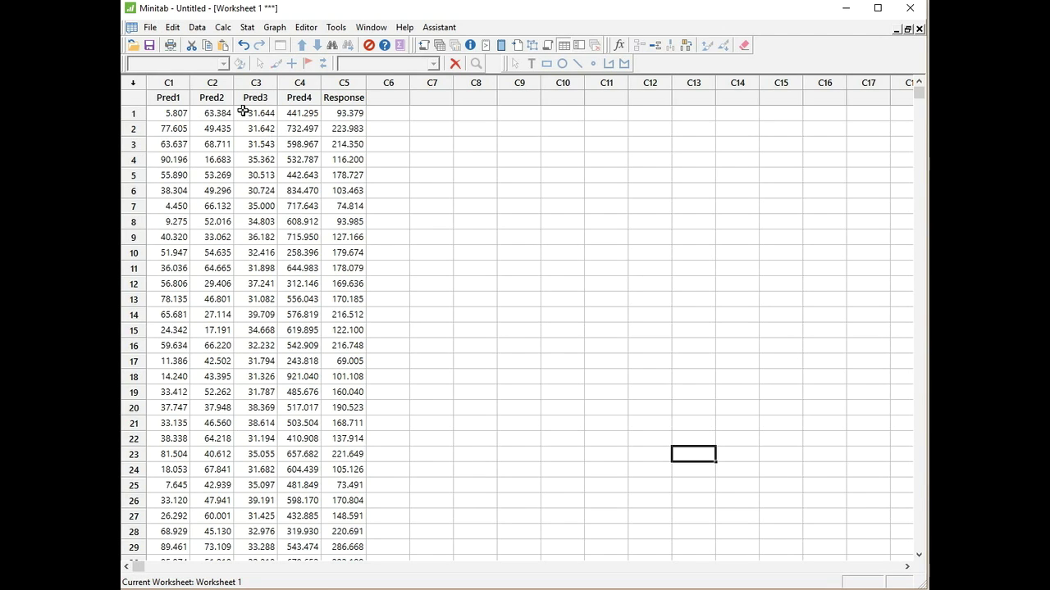
With Worksheet 1's Pred1–Pred4 and Response data showing, open the Stat menu
{"action": "left_click", "coordinate": [247, 27]}
Run Basic Statistics > Correlation on Pred1–Pred4 to get the Pearson matrix with p-values
{"action": "mouse_move", "coordinate": [263, 49]}
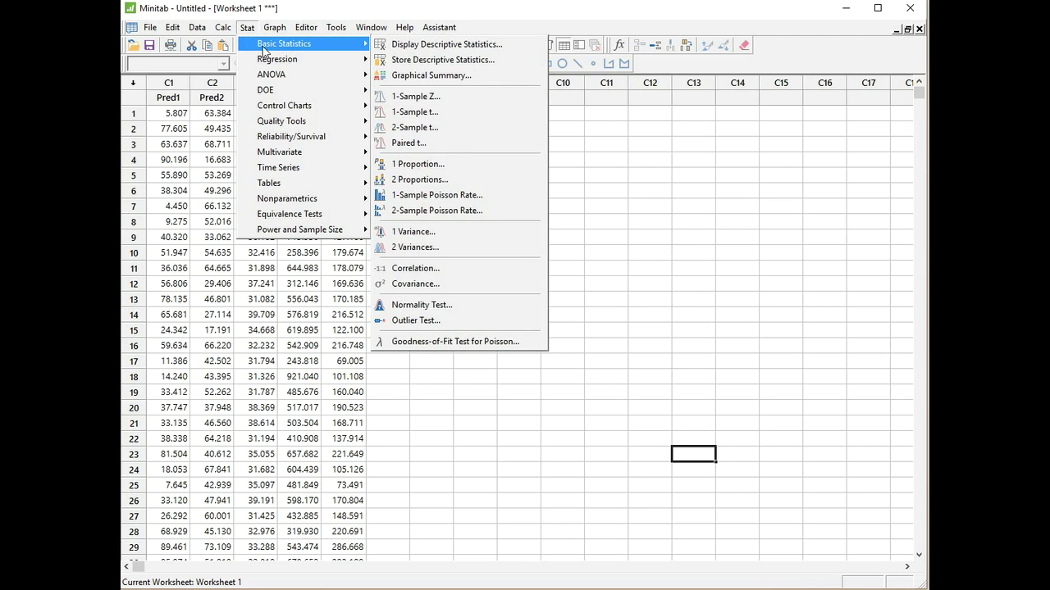
{"action": "left_click", "coordinate": [468, 268]}
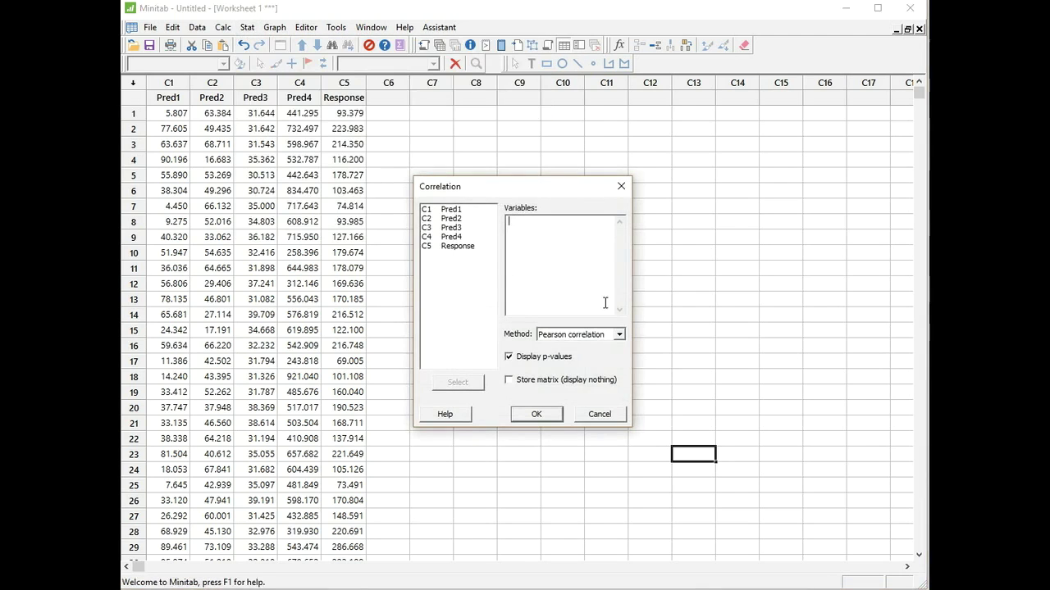
{"action": "left_click_drag", "start_coordinate": [449, 210], "coordinate": [453, 238]}
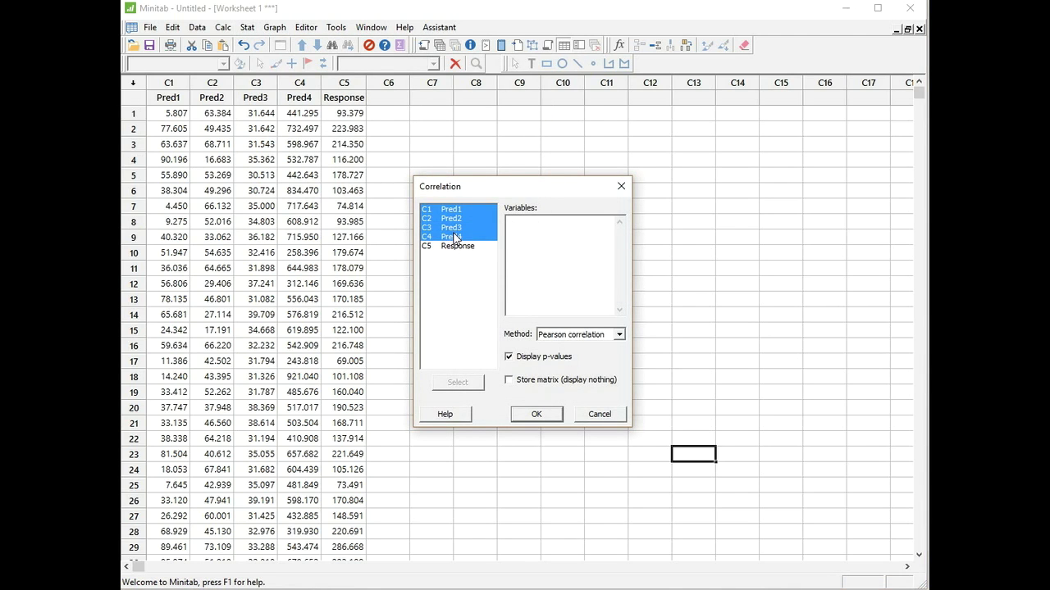
{"action": "left_click", "coordinate": [469, 392]}
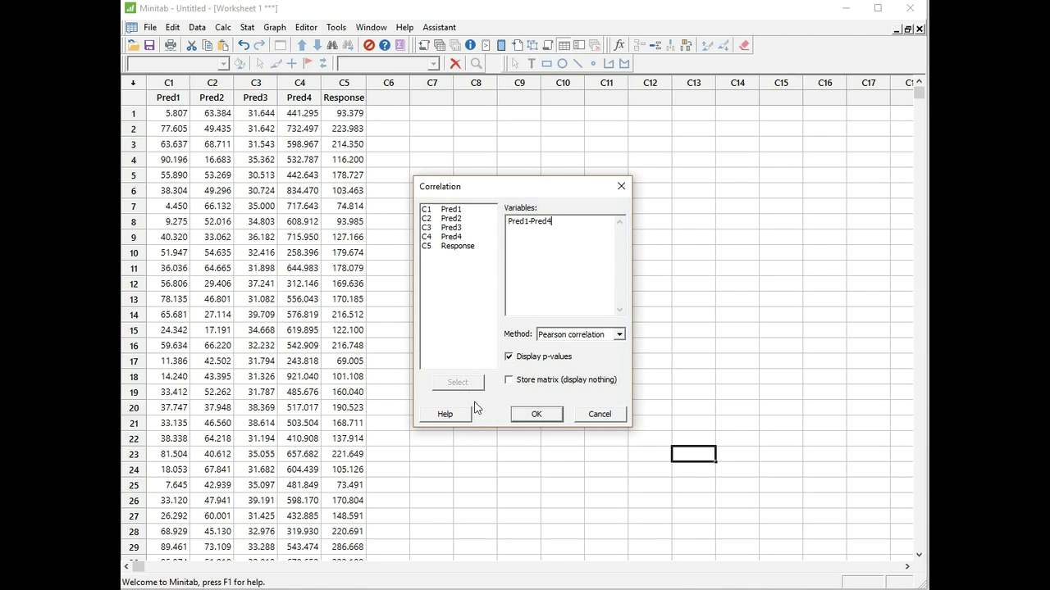
{"action": "left_click", "coordinate": [543, 415]}
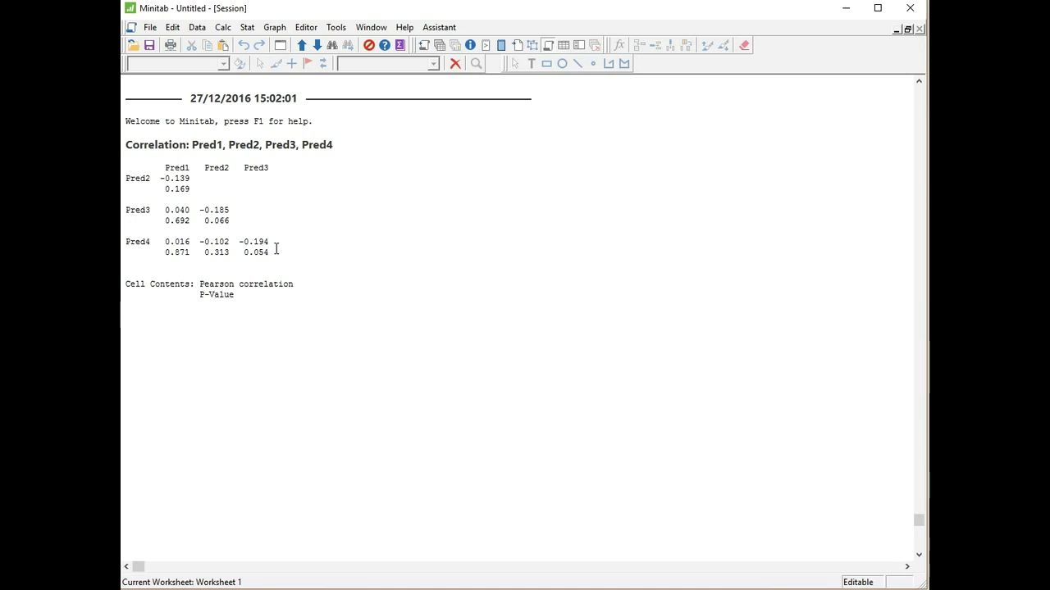
Show Worksheet 1 again and choose the Assistant's Regression option for optimizing a response
{"action": "left_click", "coordinate": [440, 46]}
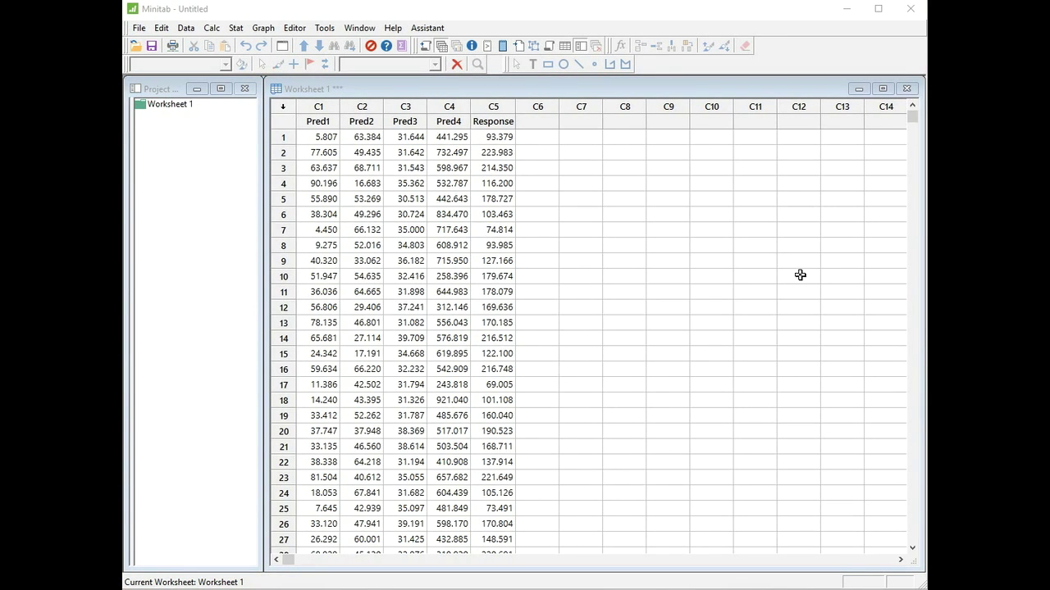
{"action": "left_click", "coordinate": [441, 31]}
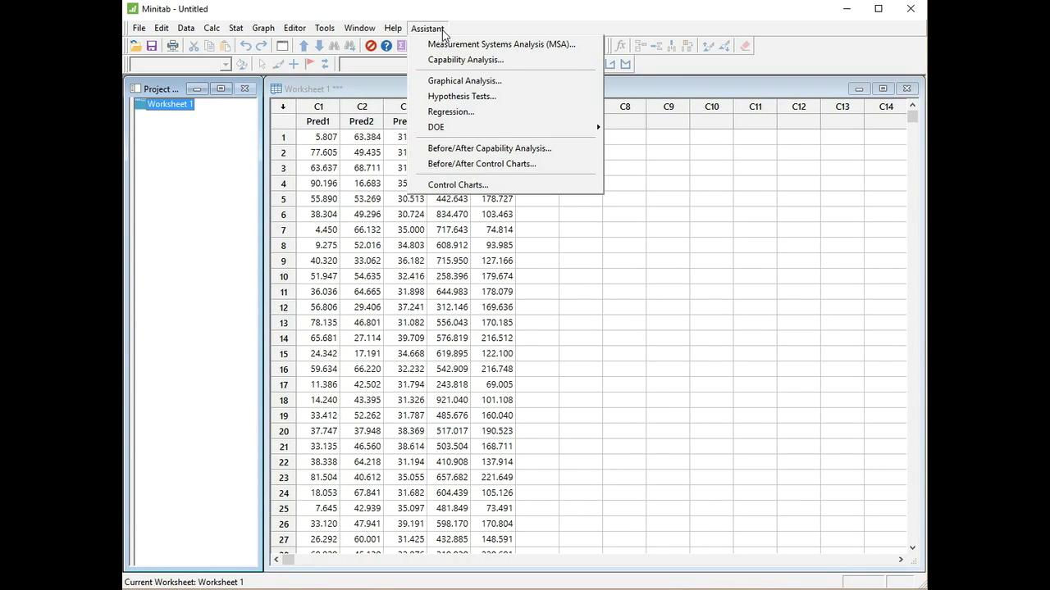
{"action": "left_click", "coordinate": [450, 112]}
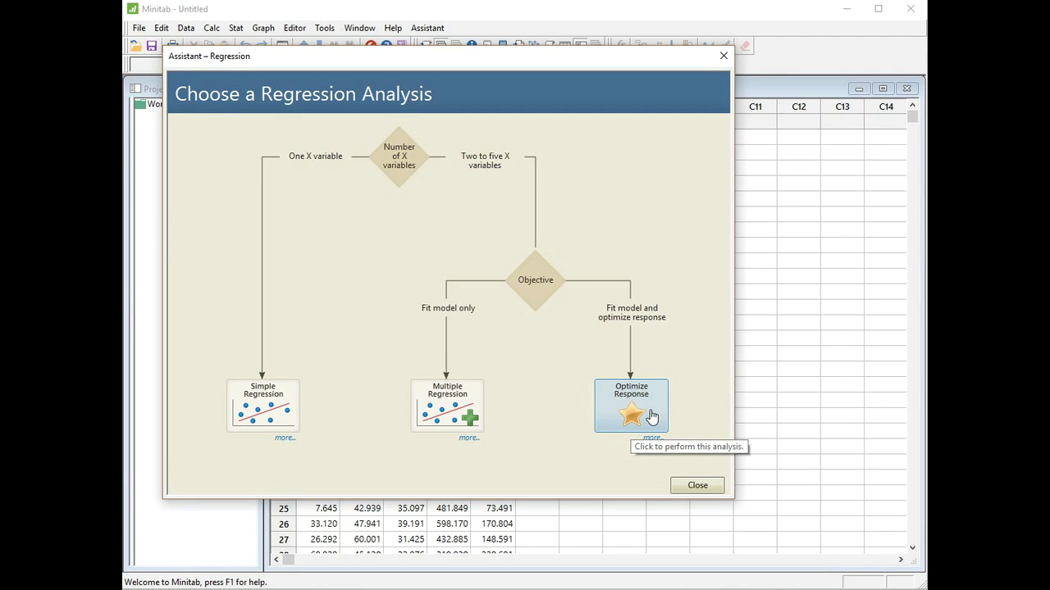
{"action": "left_click", "coordinate": [651, 418]}
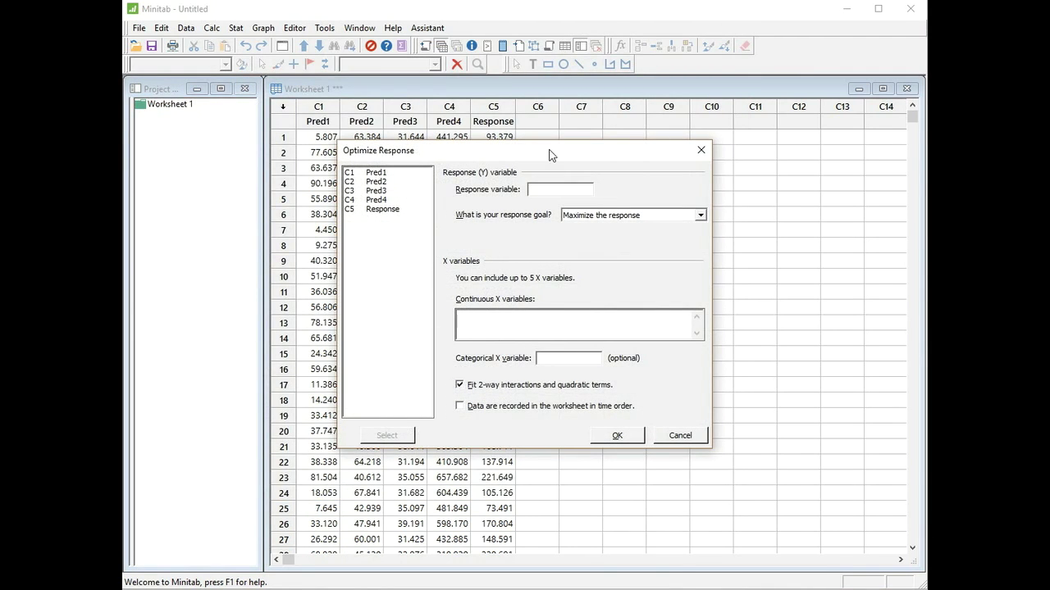
Set Response as the Y variable with goal 'Achieve a target value' of 200
{"action": "left_click_drag", "start_coordinate": [549, 155], "coordinate": [697, 148]}
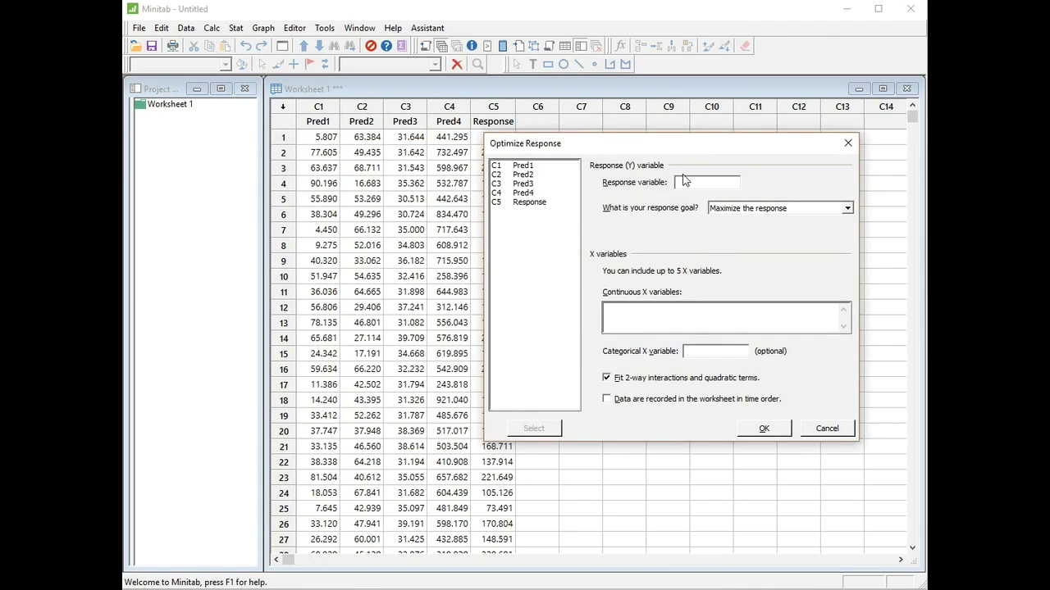
{"action": "double_click", "coordinate": [536, 206]}
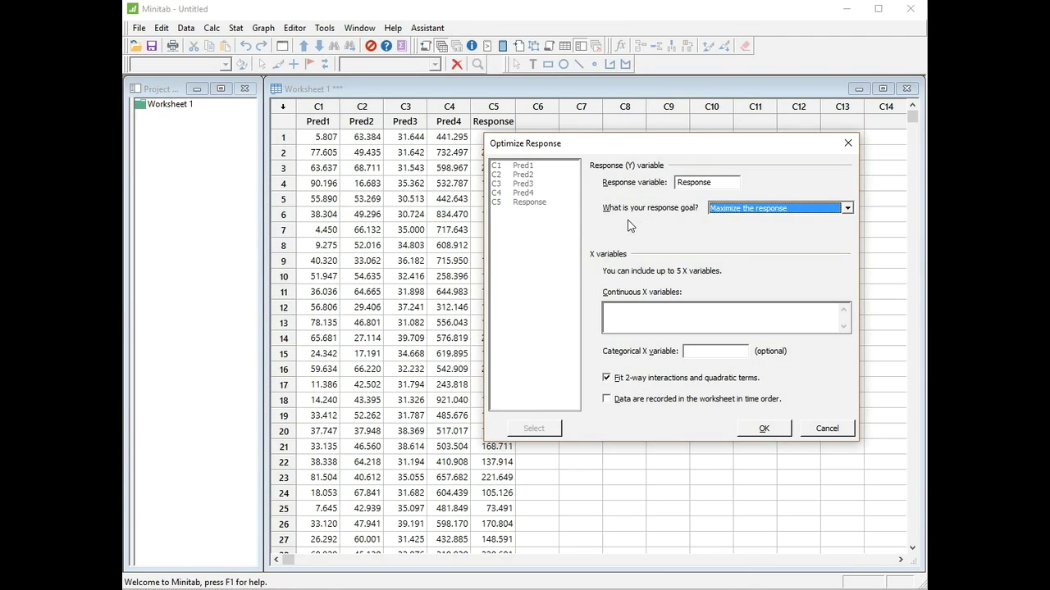
{"action": "left_click", "coordinate": [847, 210]}
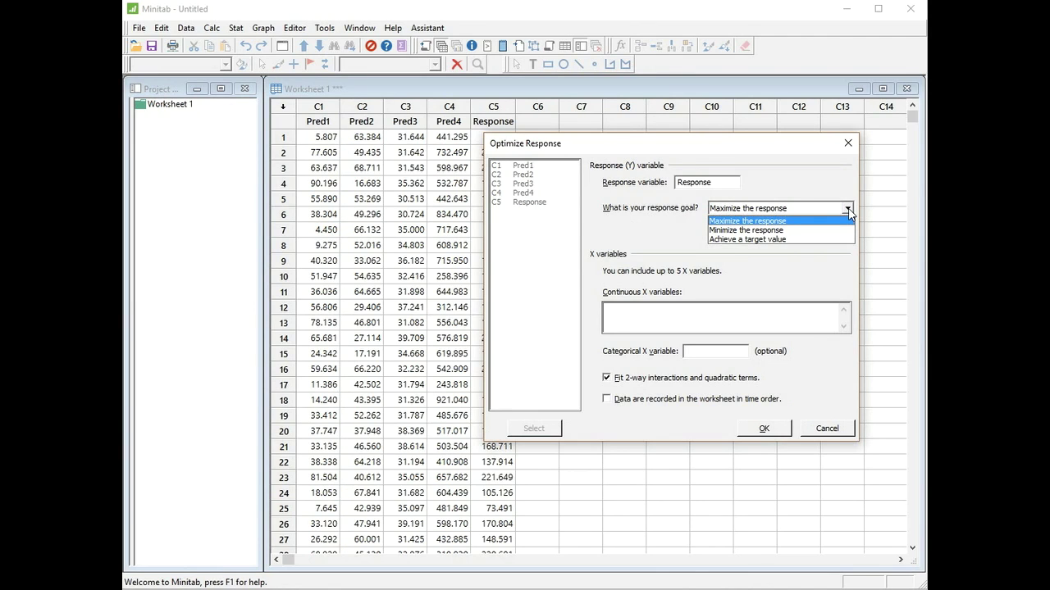
{"action": "left_click", "coordinate": [820, 240]}
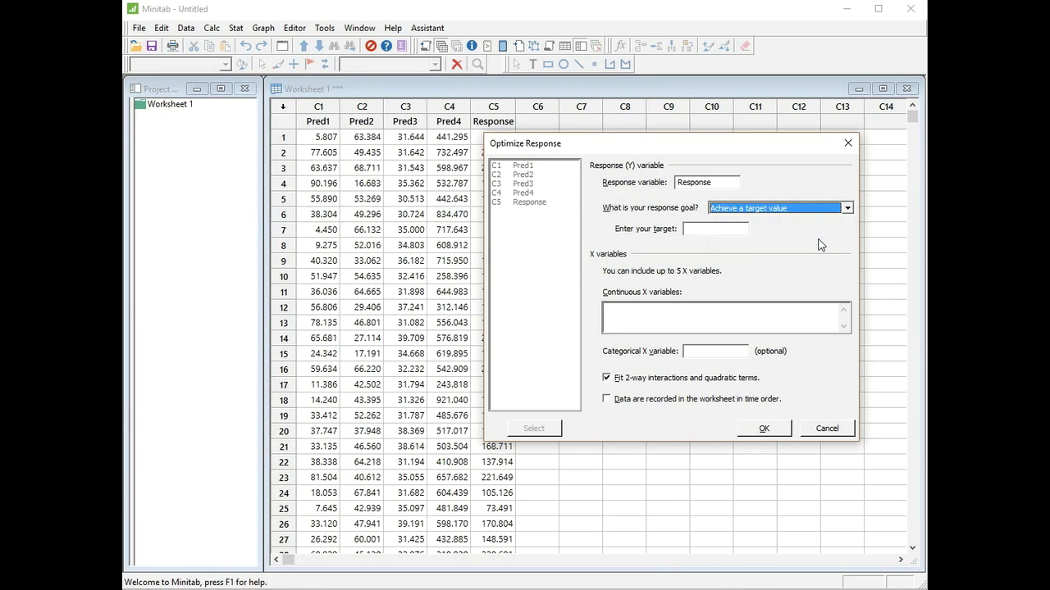
{"action": "left_click", "coordinate": [721, 229]}
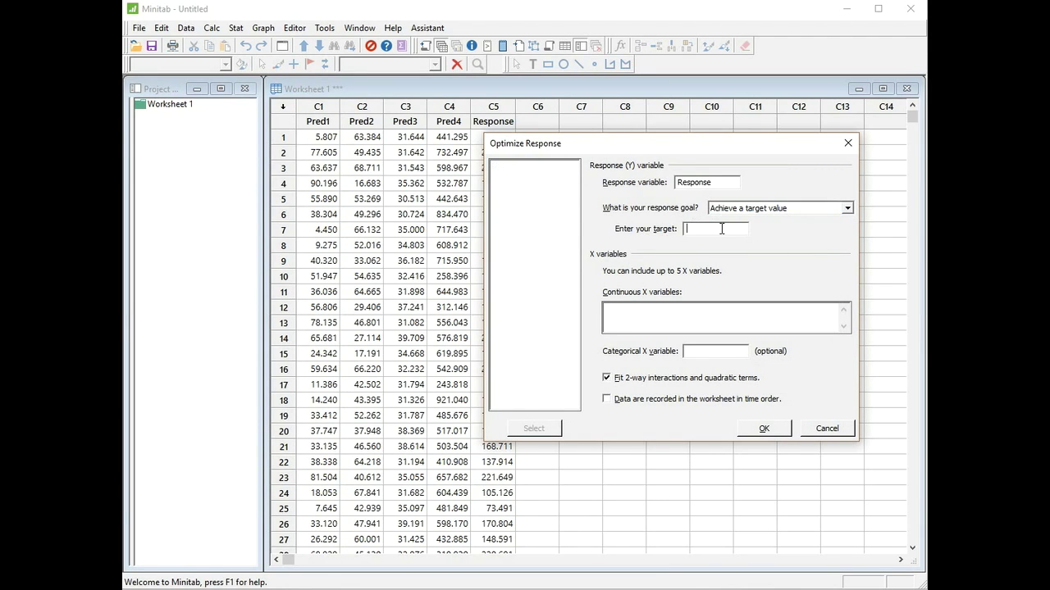
{"action": "type", "text": "200"}
{"action": "left_click", "coordinate": [618, 311]}
Add Pred1 through Pred4 as continuous X variables and run the optimization regression
{"action": "left_click_drag", "start_coordinate": [529, 173], "coordinate": [531, 195]}
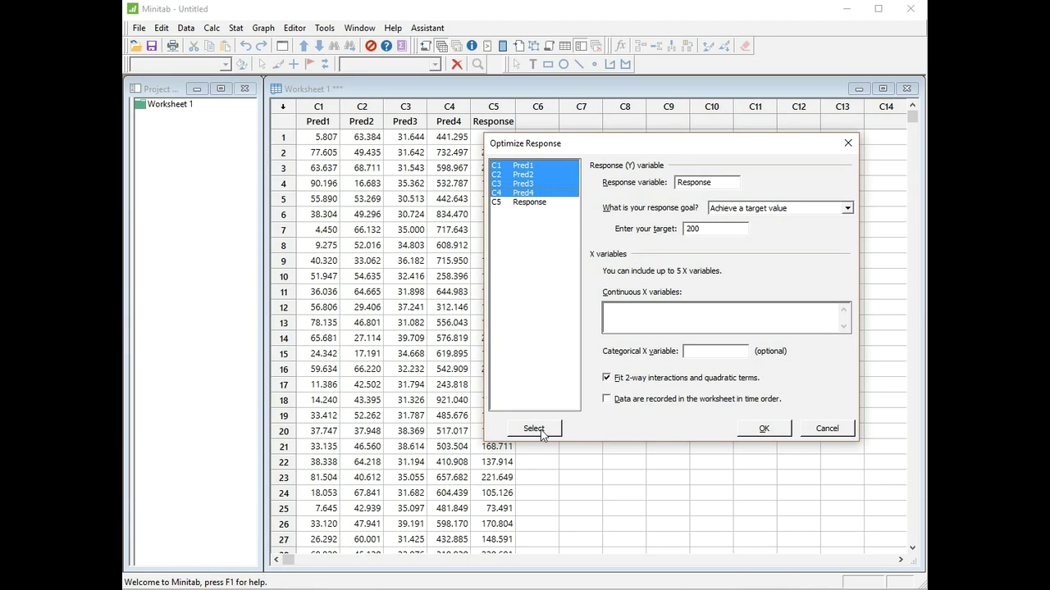
{"action": "left_click", "coordinate": [542, 430]}
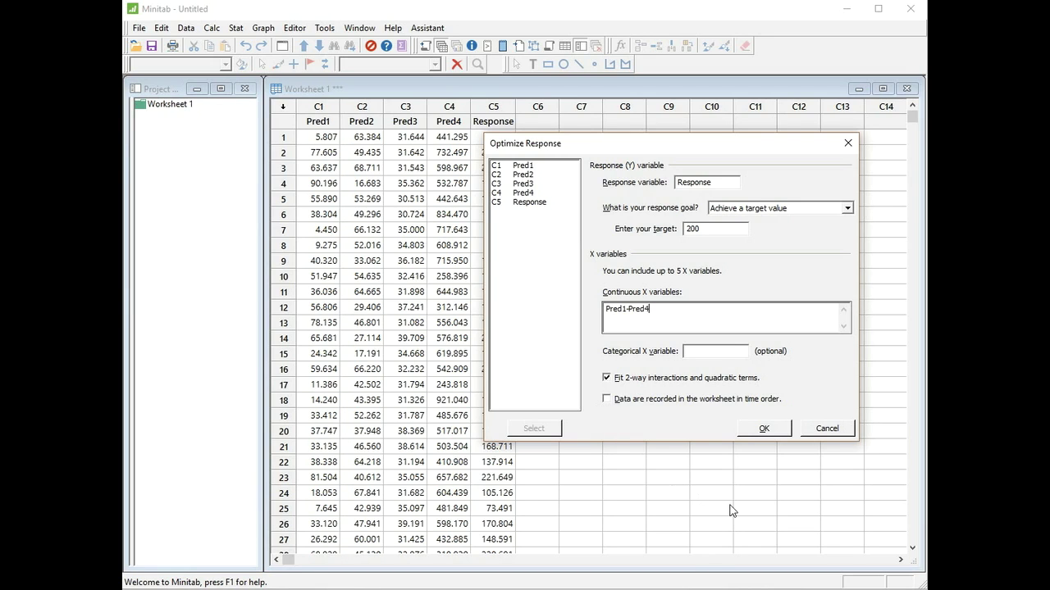
{"action": "left_click", "coordinate": [762, 429]}
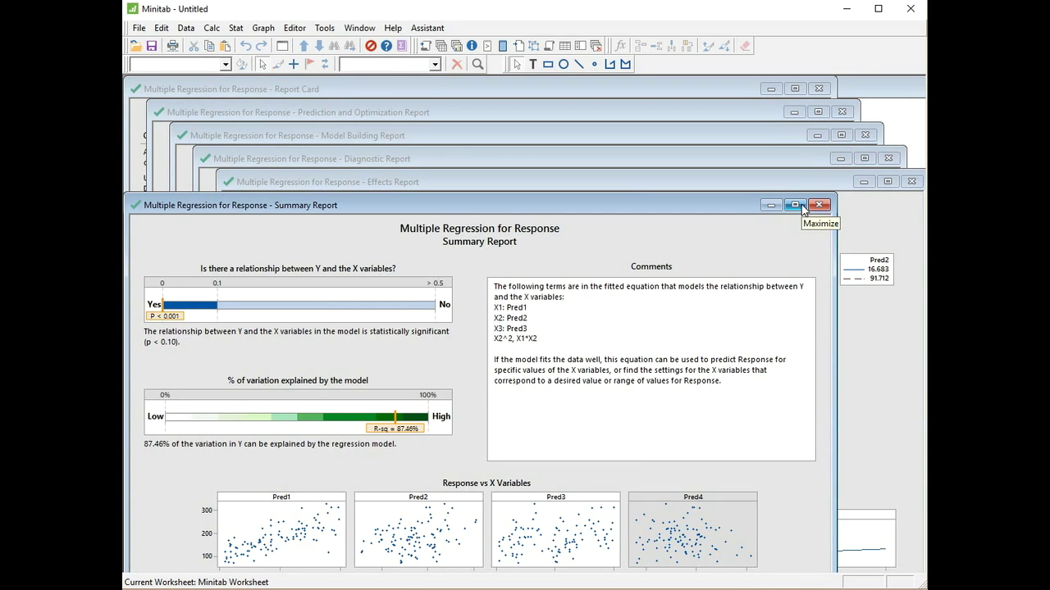
Maximize the generated Summary Report window
{"action": "left_click", "coordinate": [798, 205]}
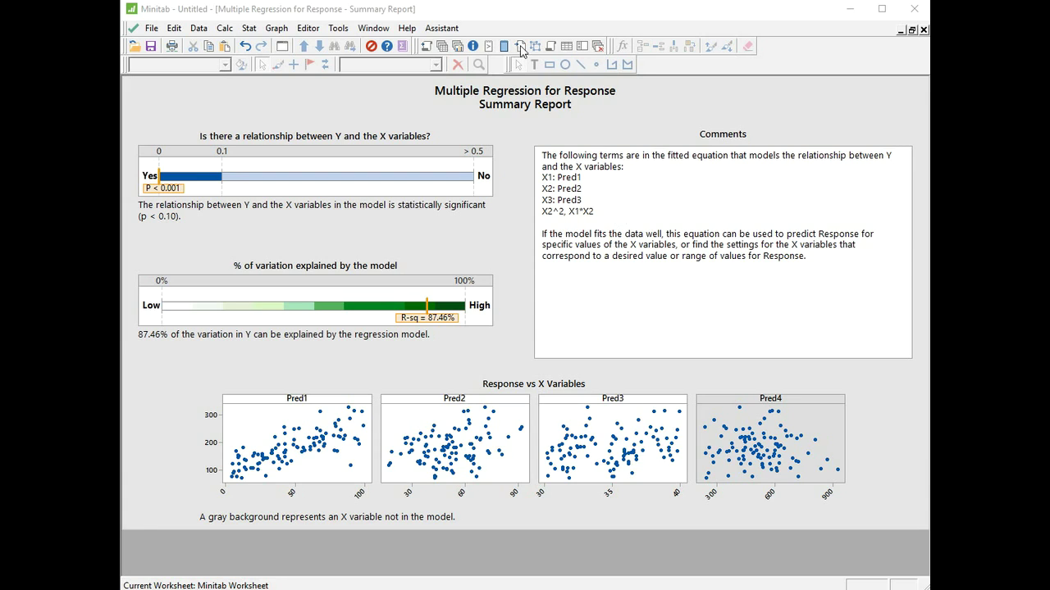
After reviewing the Summary Report, show the Project Manager's list of report graphs
{"action": "left_click", "coordinate": [458, 48]}
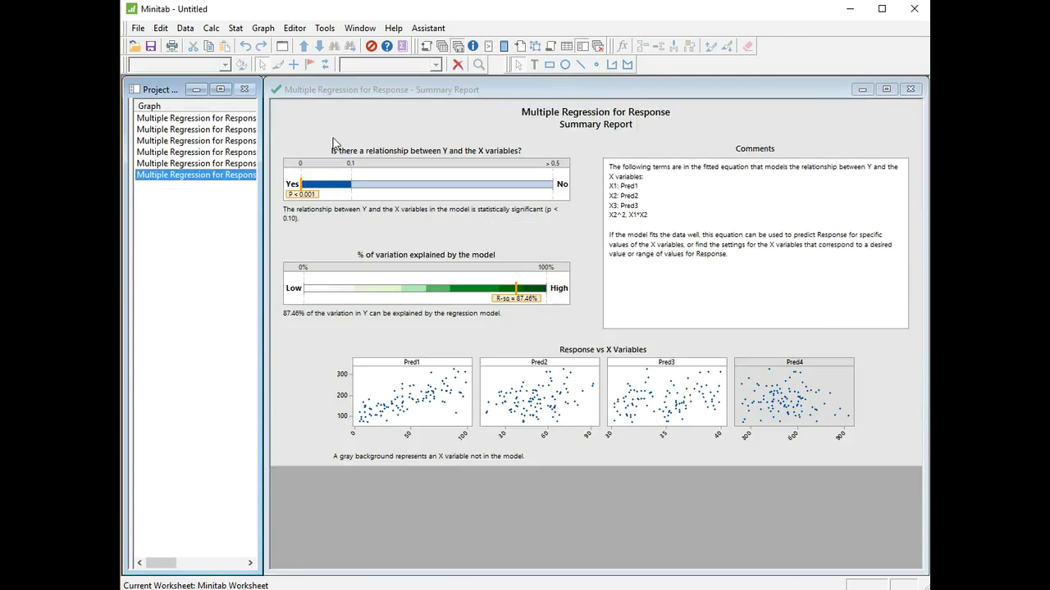
View the Effects Report maximized to read the Pred1*Pred2 interaction and main effects plots
{"action": "left_click", "coordinate": [217, 165]}
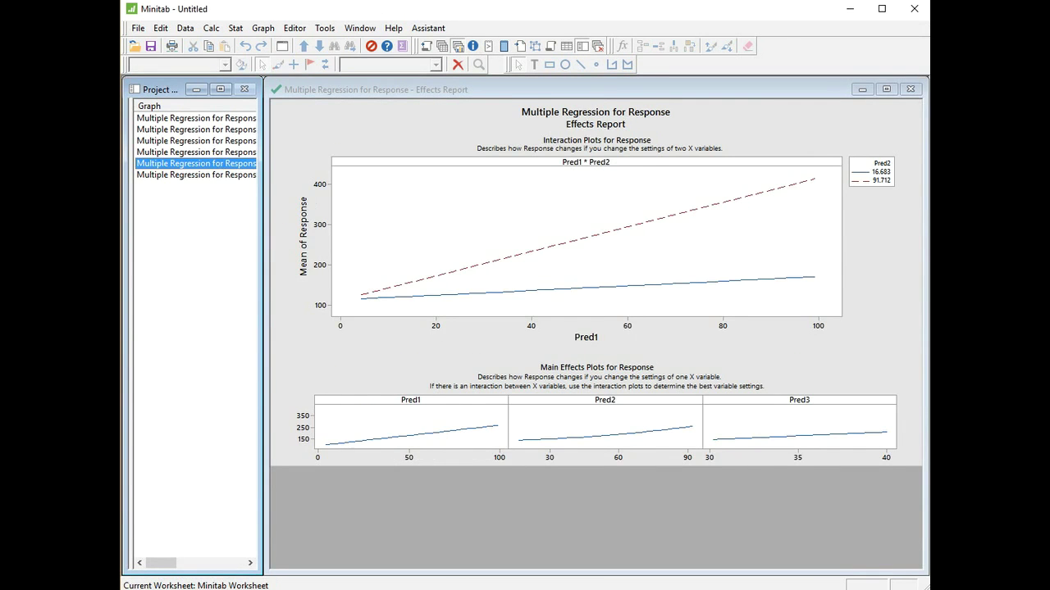
{"action": "left_click", "coordinate": [887, 88]}
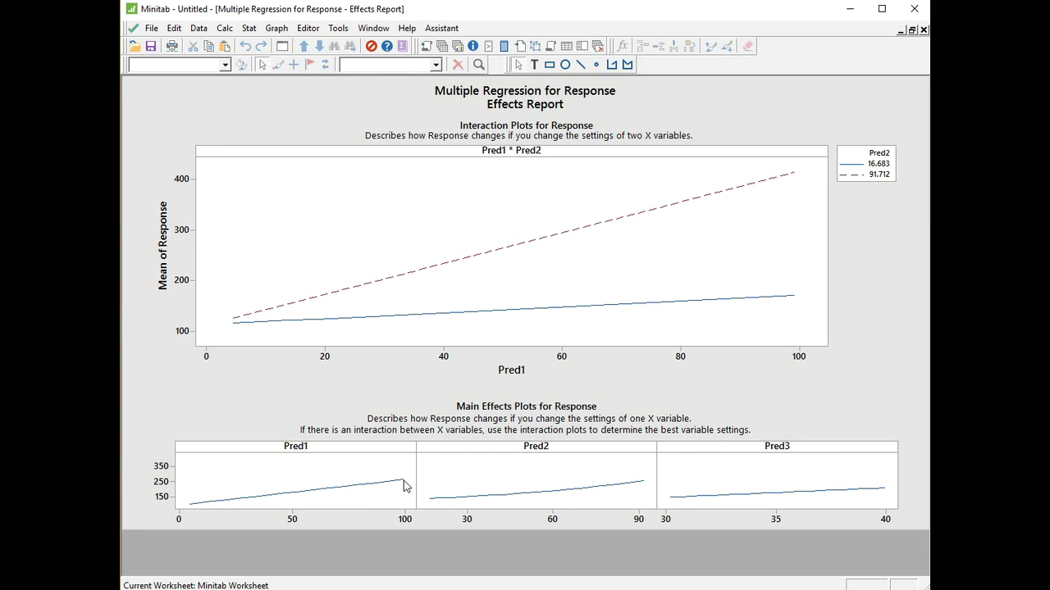
{"action": "mouse_move", "coordinate": [403, 486]}
{"action": "mouse_move", "coordinate": [879, 496]}
{"action": "left_click", "coordinate": [457, 45]}
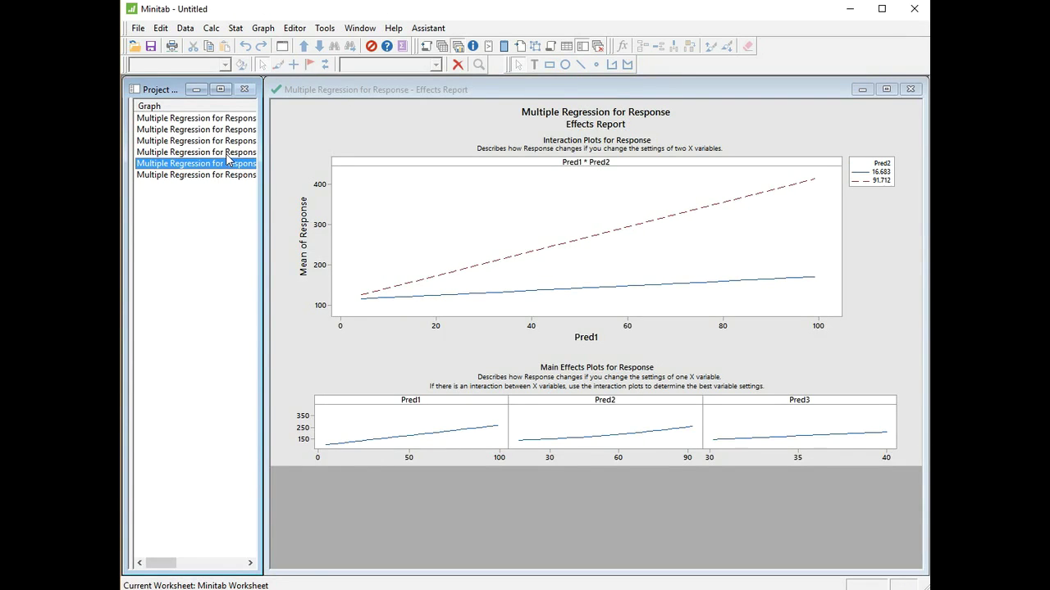
{"action": "left_click", "coordinate": [227, 154]}
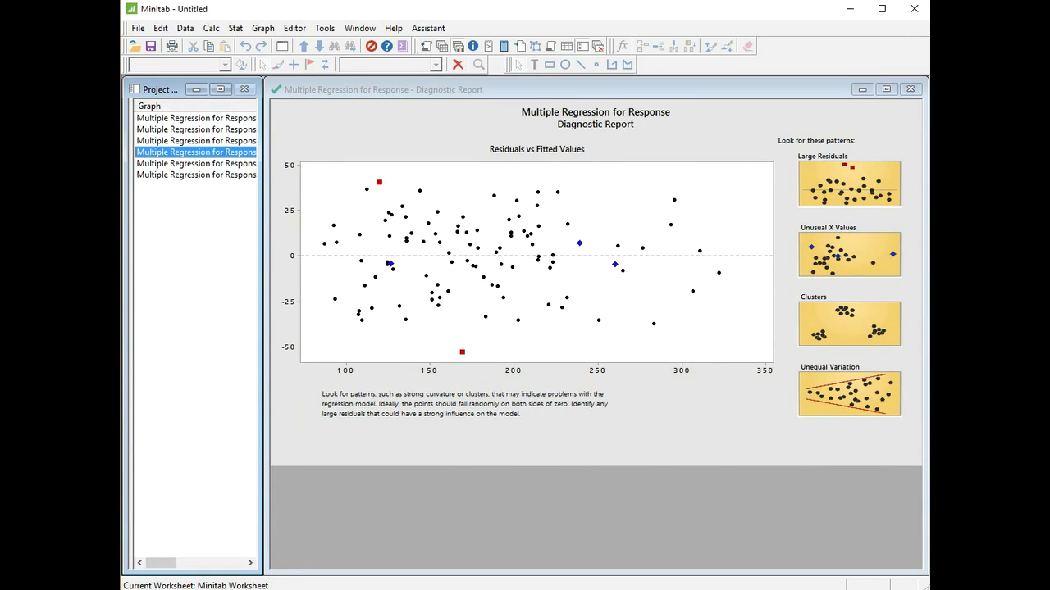
Maximize the Diagnostic Report and inspect the residuals-versus-fitted points and flagged values
{"action": "left_click", "coordinate": [886, 89]}
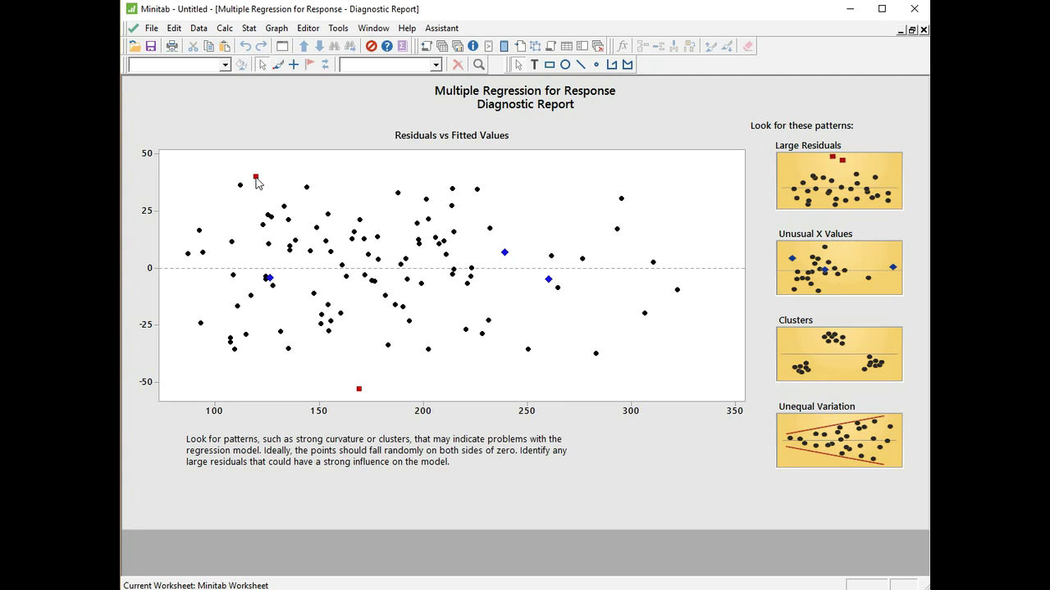
{"action": "mouse_move", "coordinate": [359, 392]}
{"action": "left_click", "coordinate": [271, 280]}
{"action": "mouse_move", "coordinate": [271, 280]}
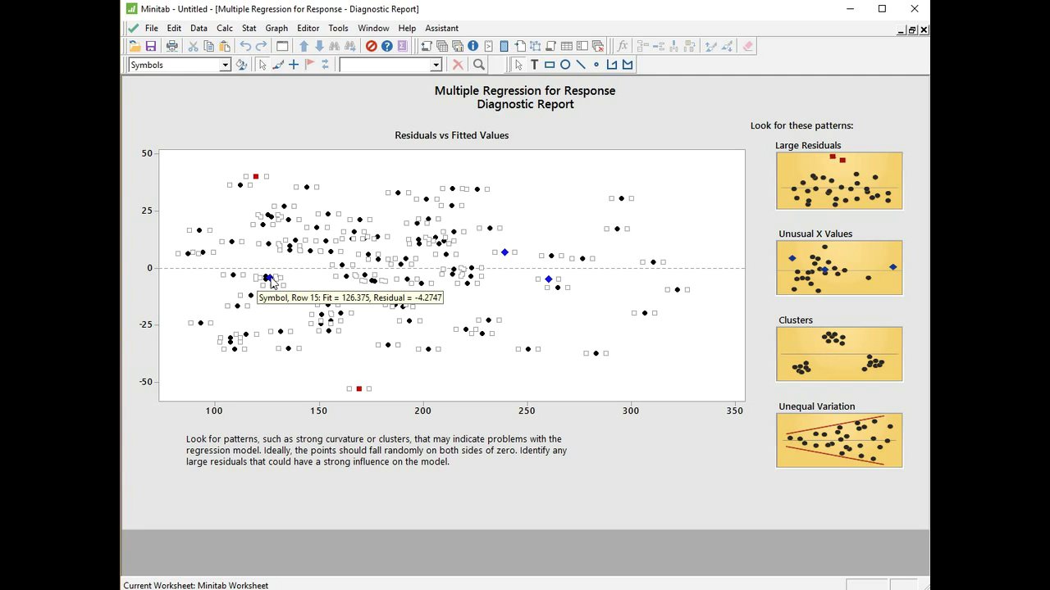
{"action": "left_click", "coordinate": [496, 292]}
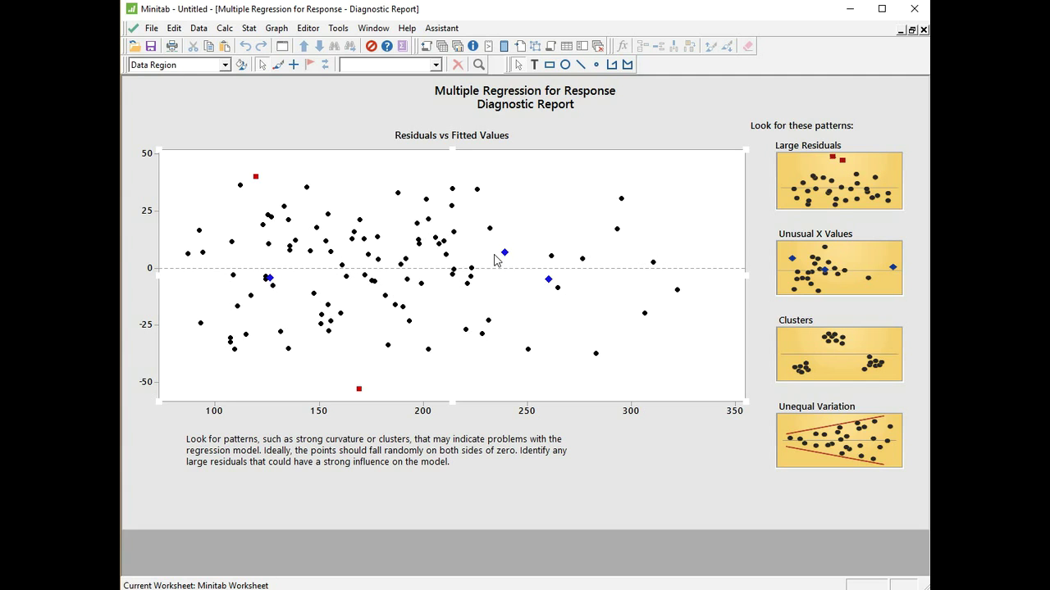
{"action": "left_click", "coordinate": [458, 50]}
{"action": "left_click", "coordinate": [222, 145]}
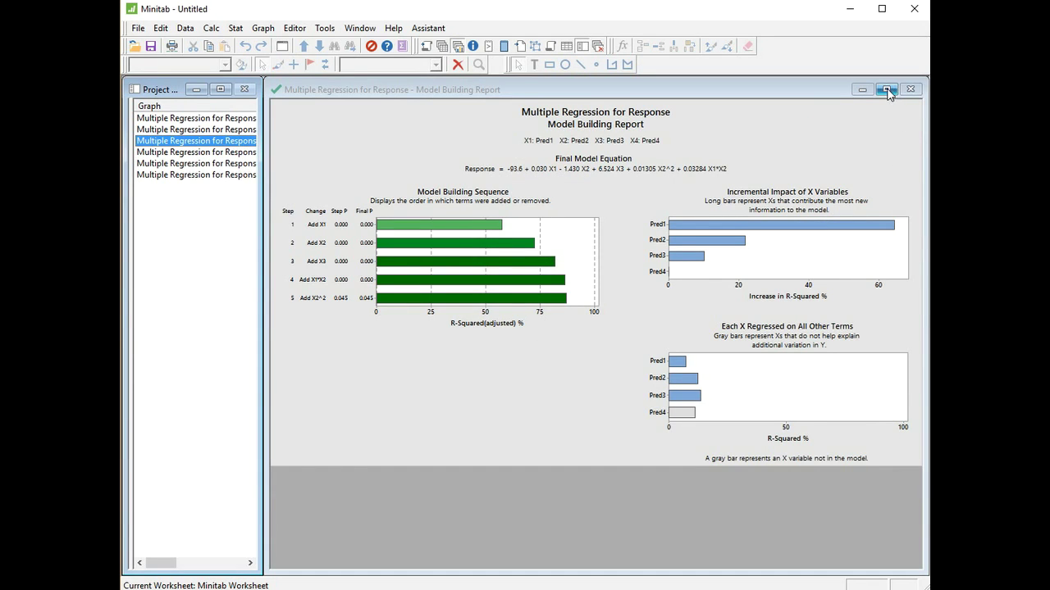
Maximize the Model Building Report and open Edit Table for the Final Model Equation
{"action": "left_click", "coordinate": [886, 89]}
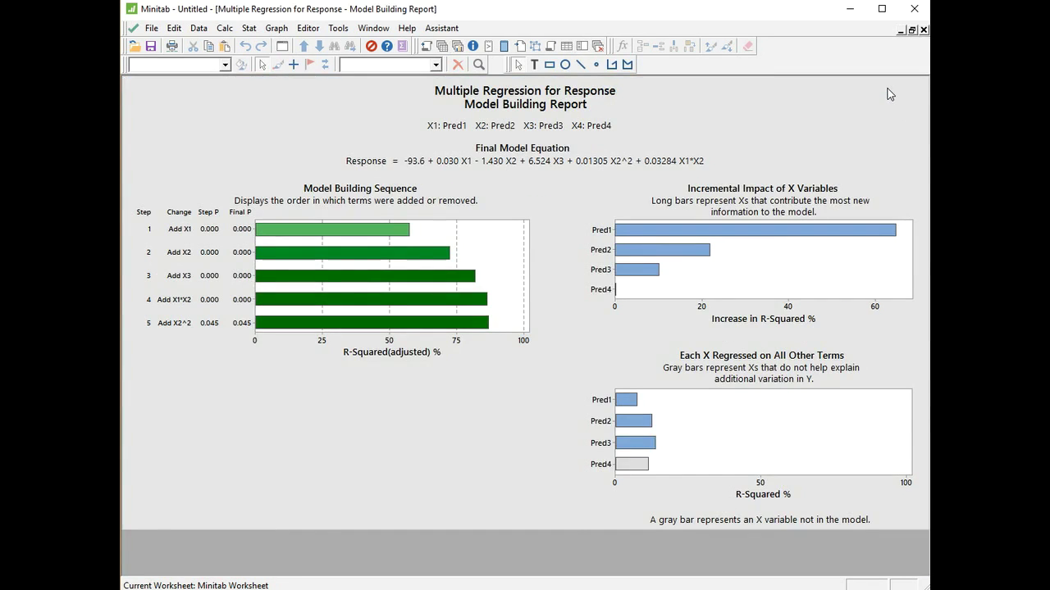
{"action": "double_click", "coordinate": [489, 168]}
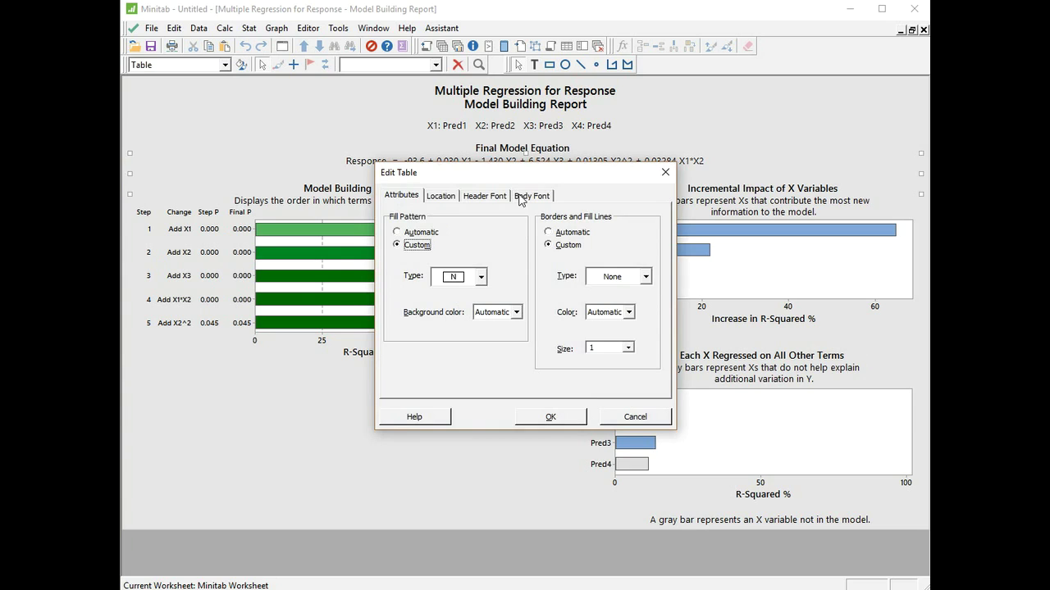
Enlarge the Final Model Equation's body font to size 11
{"action": "left_click", "coordinate": [519, 197]}
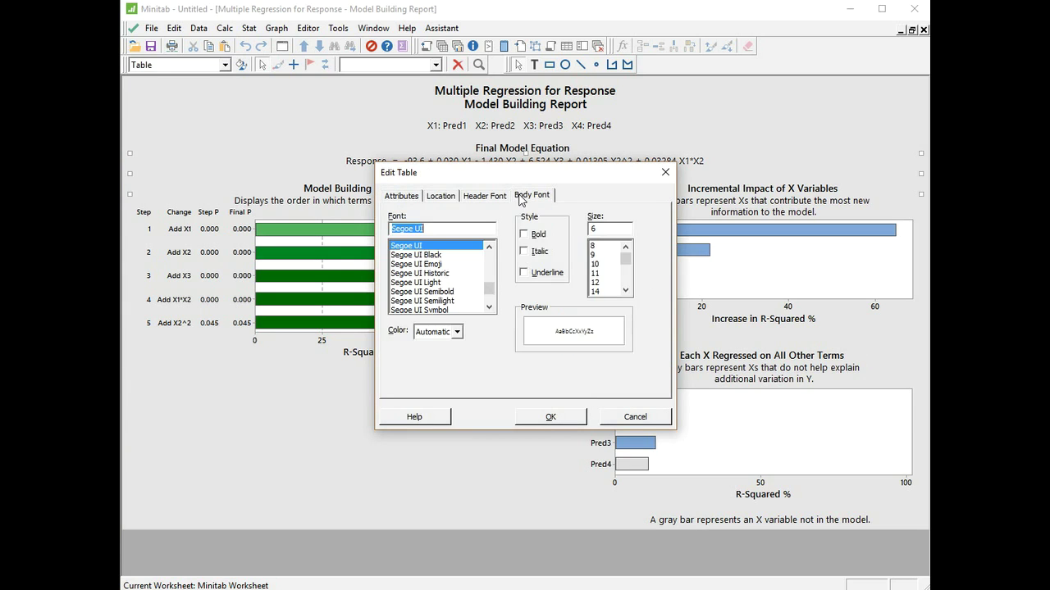
{"action": "left_click", "coordinate": [595, 274]}
{"action": "left_click", "coordinate": [545, 418]}
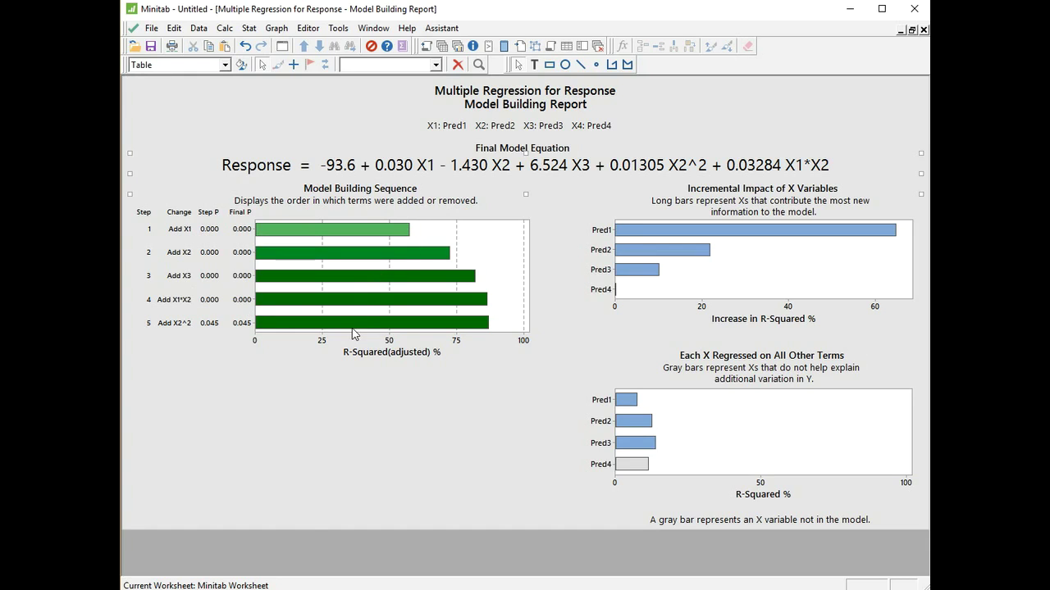
Restore the report window and switch to the Prediction and Optimization Report
{"action": "left_click", "coordinate": [373, 420]}
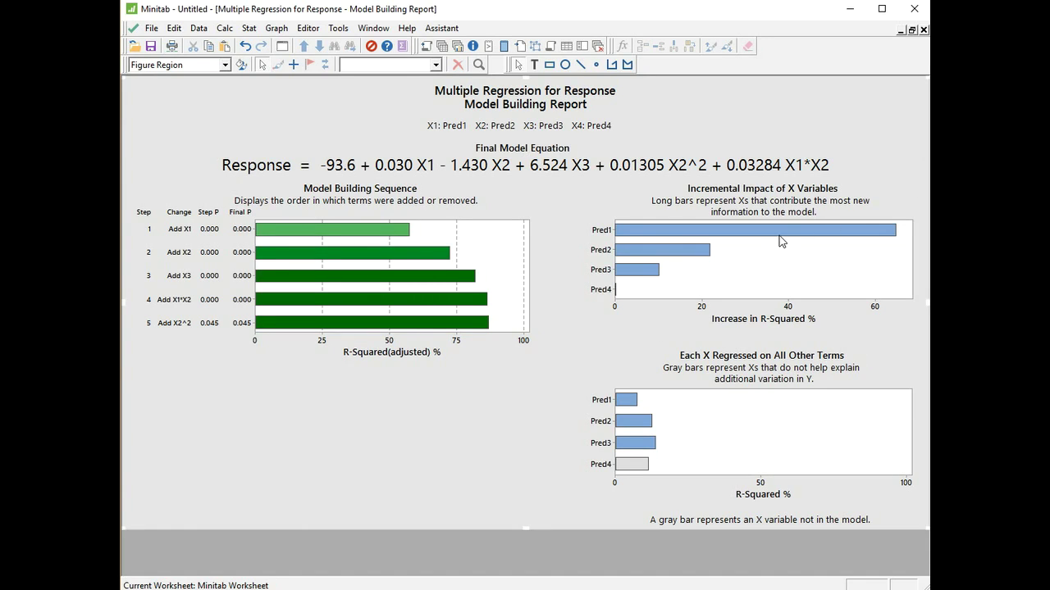
{"action": "mouse_move", "coordinate": [781, 240]}
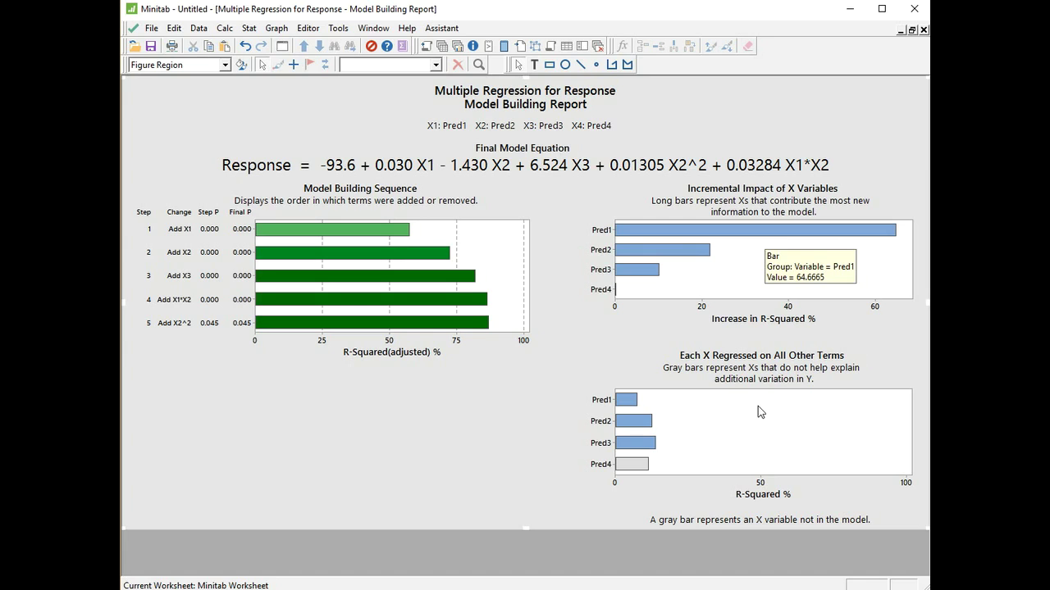
{"action": "left_click", "coordinate": [458, 48]}
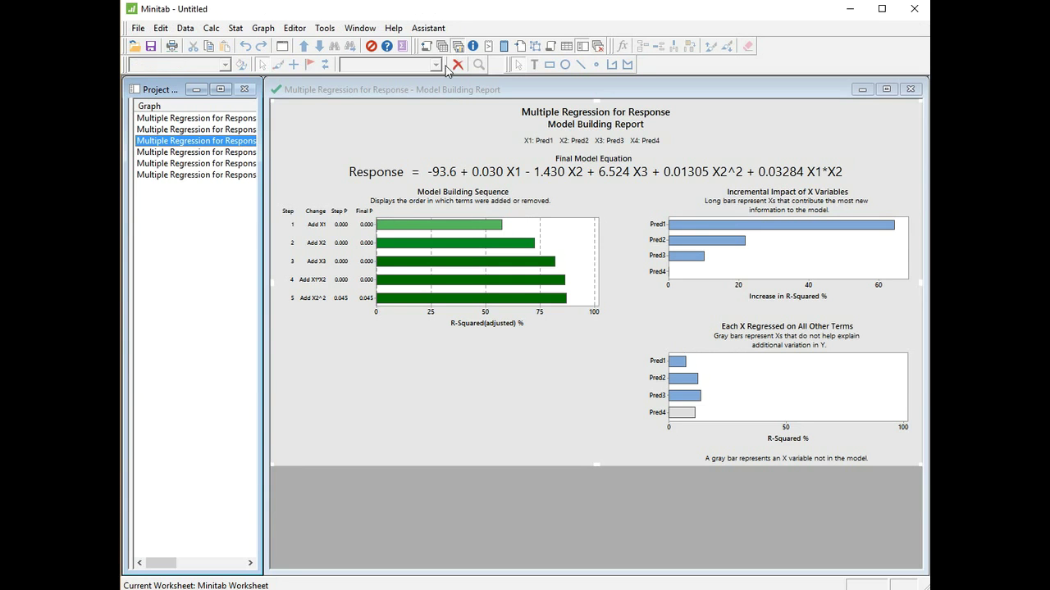
{"action": "left_click", "coordinate": [221, 130]}
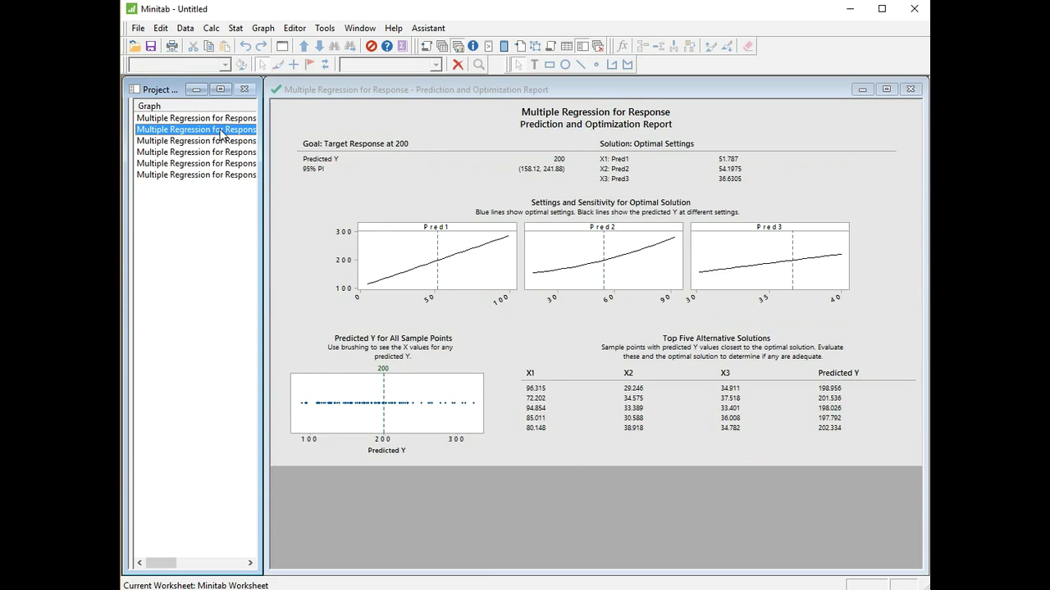
Maximize the optimization report to review the target-200 settings, then switch to the Report Card
{"action": "left_click", "coordinate": [887, 89]}
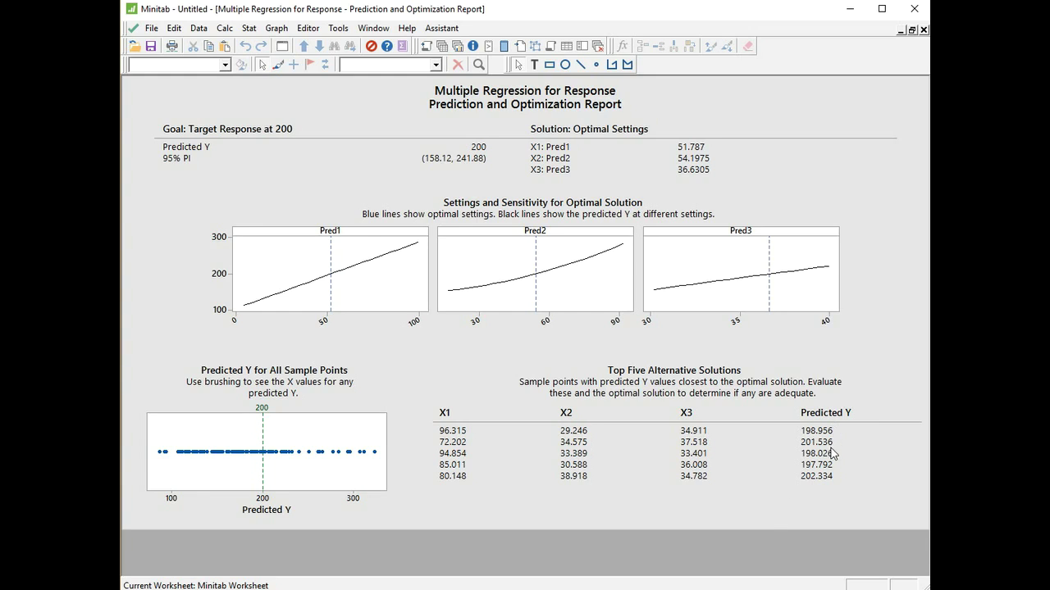
{"action": "left_click", "coordinate": [456, 47]}
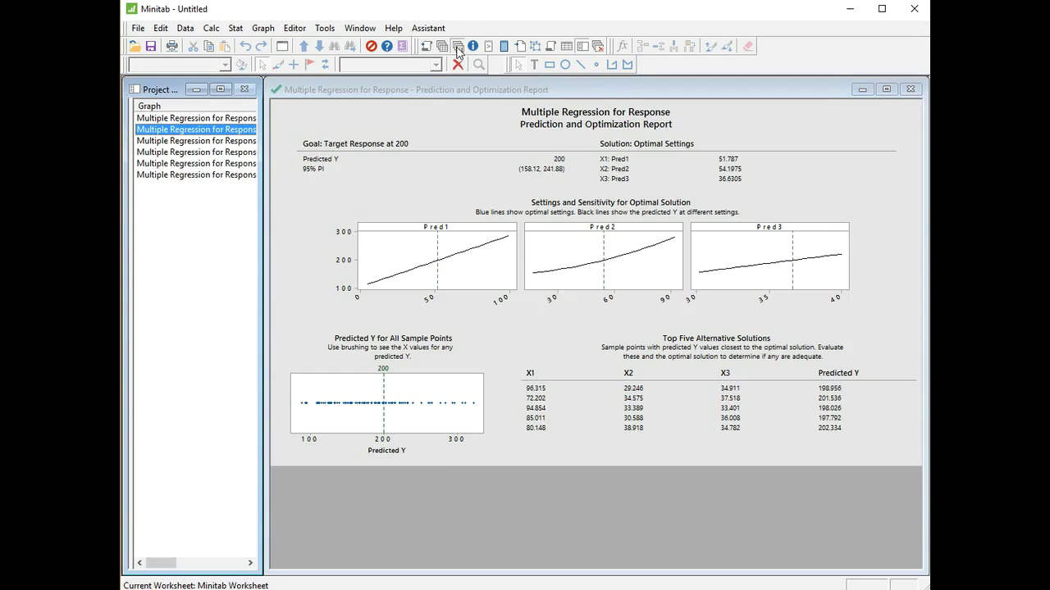
{"action": "left_click", "coordinate": [233, 119]}
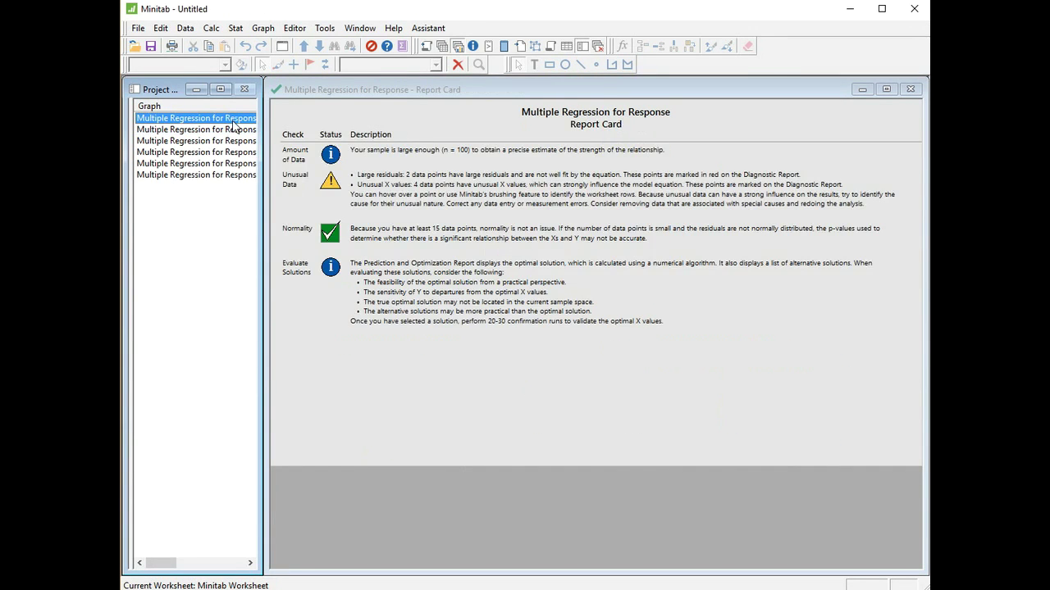
Maximize the Report Card window to read its data checks
{"action": "left_click", "coordinate": [886, 88]}
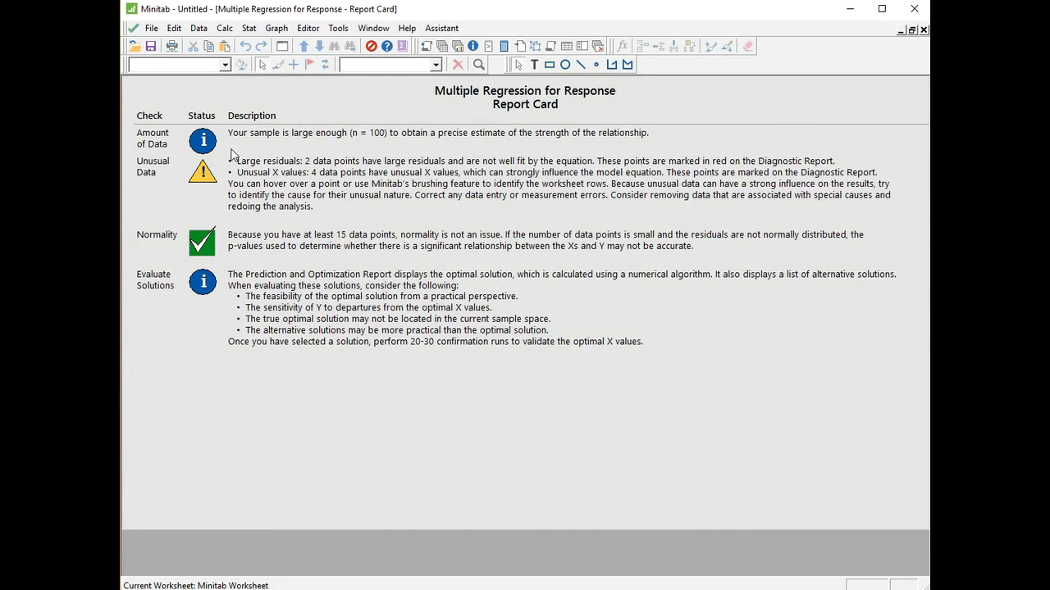